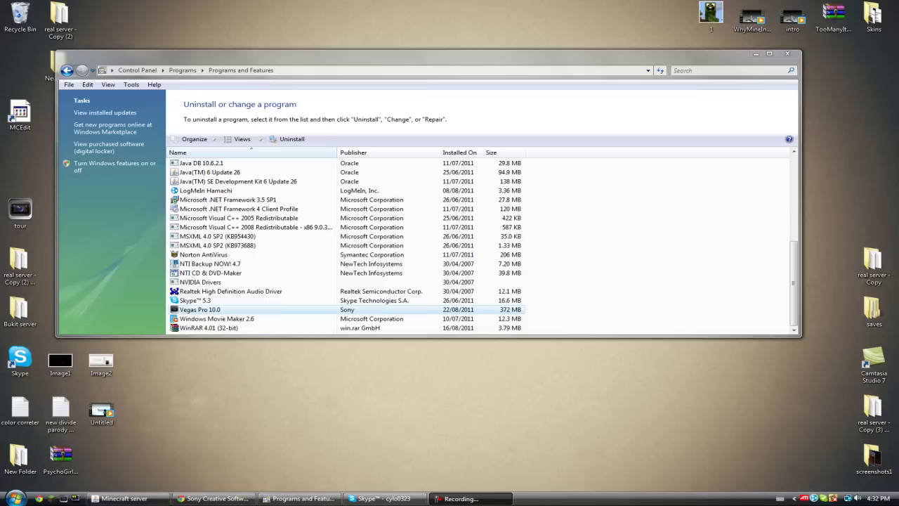
- Uninstall Vegas Pro 10.0, then close the photo viewer and the installed-programs window
left_click(292, 140)
left_click(502, 249)
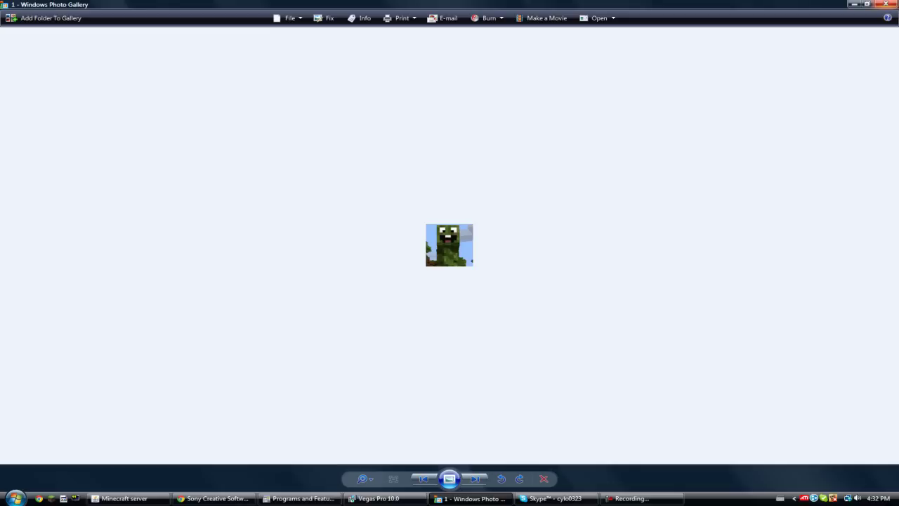
left_click(885, 4)
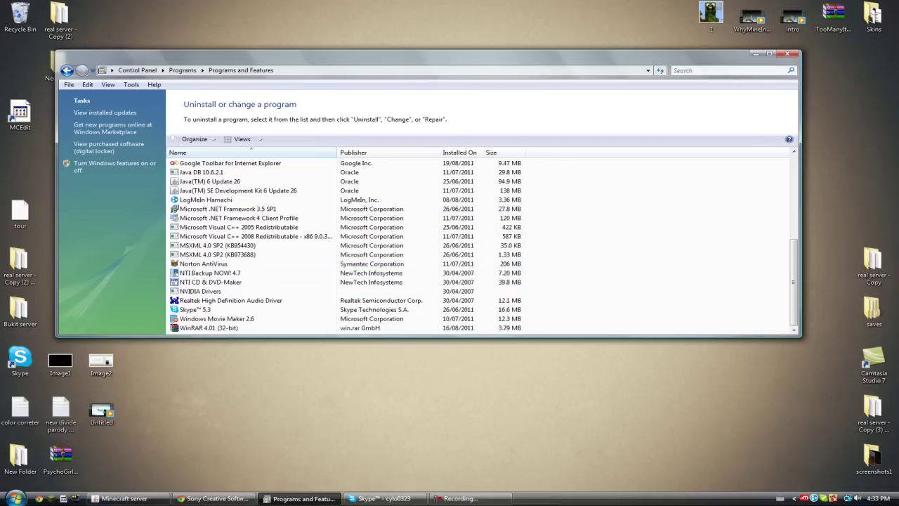
left_click(788, 53)
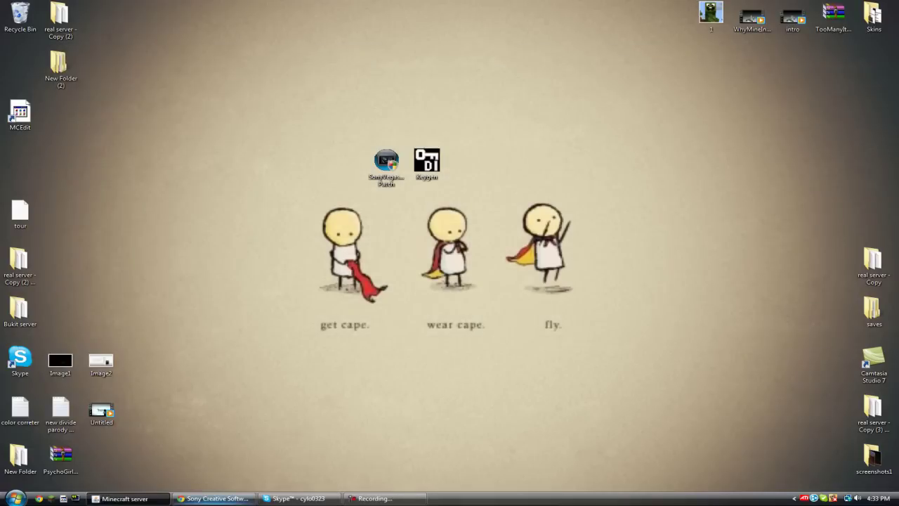
- In the browser, download the English 32-bit Vegas Pro Version 10.0e Build 737 trial and keep the file
left_click(212, 498)
left_click(392, 231)
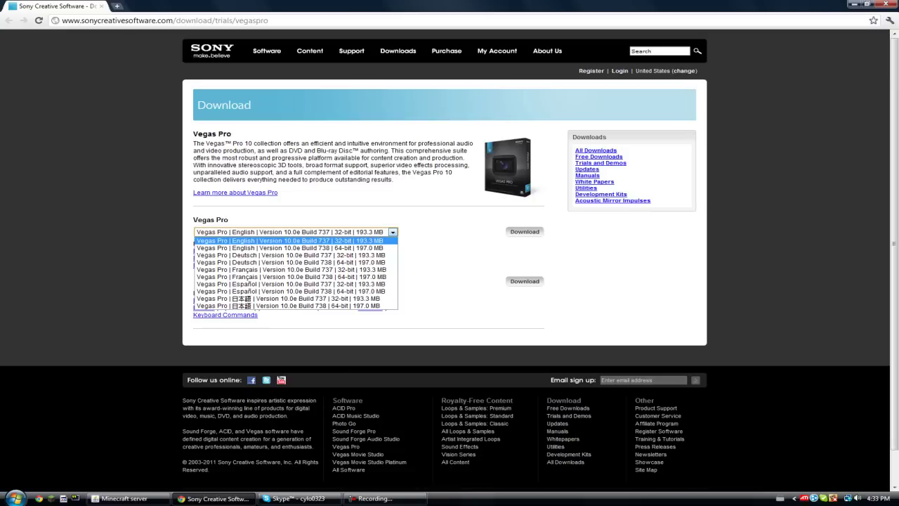
key("Escape")
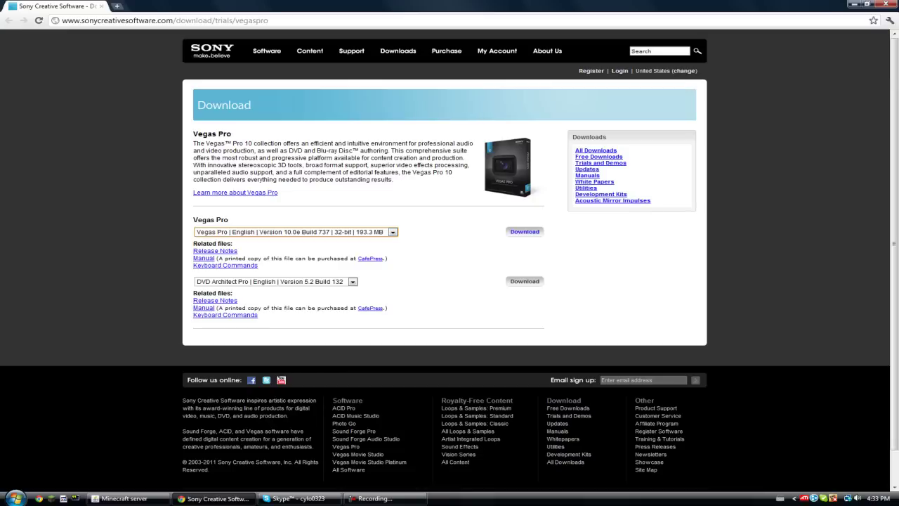
left_click(525, 231)
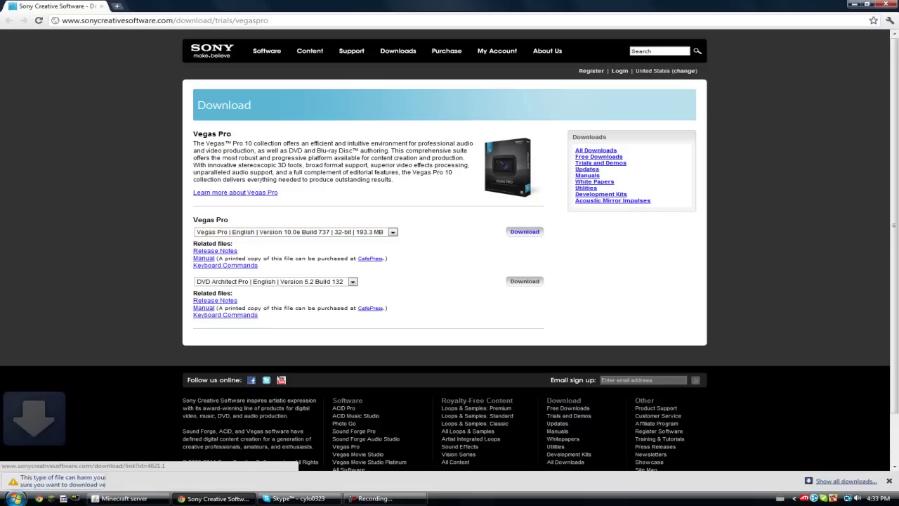
left_click(192, 480)
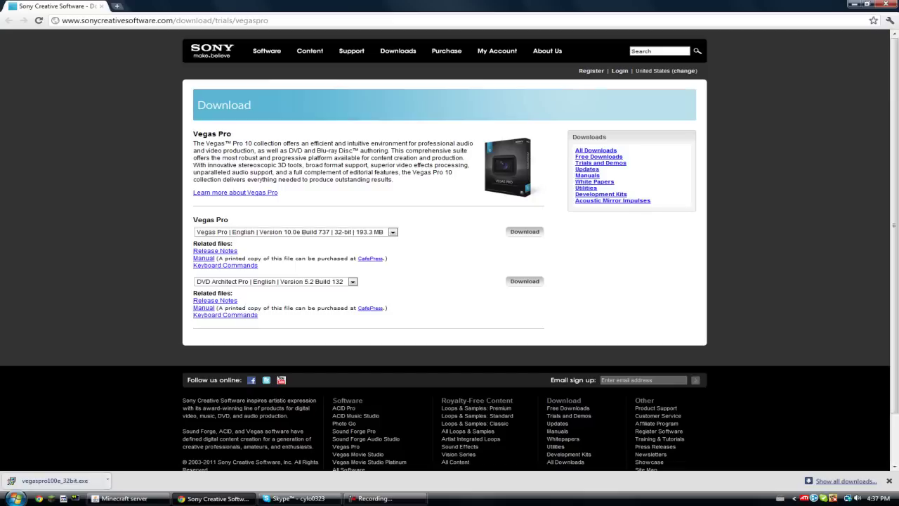
- Launch the downloaded vegaspro100e_32bit.exe and continue past the welcome page with English as the installation language
left_click(108, 480)
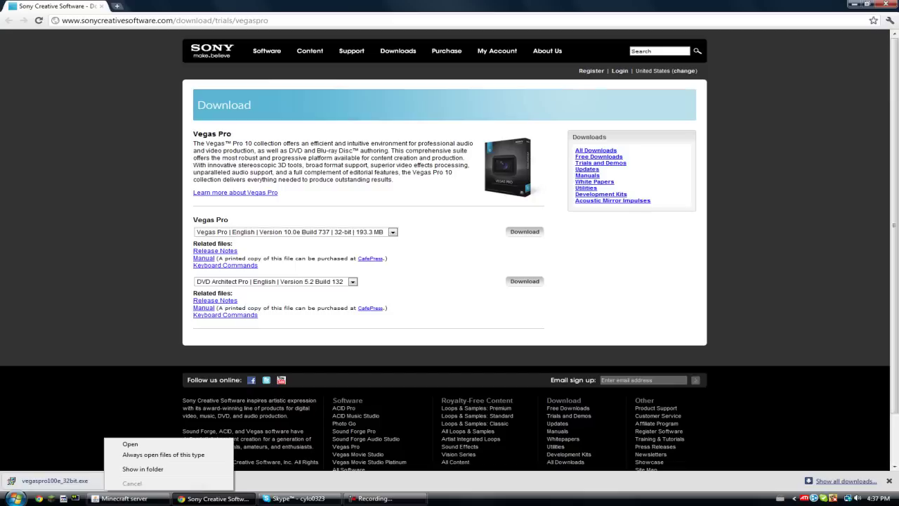
left_click(130, 444)
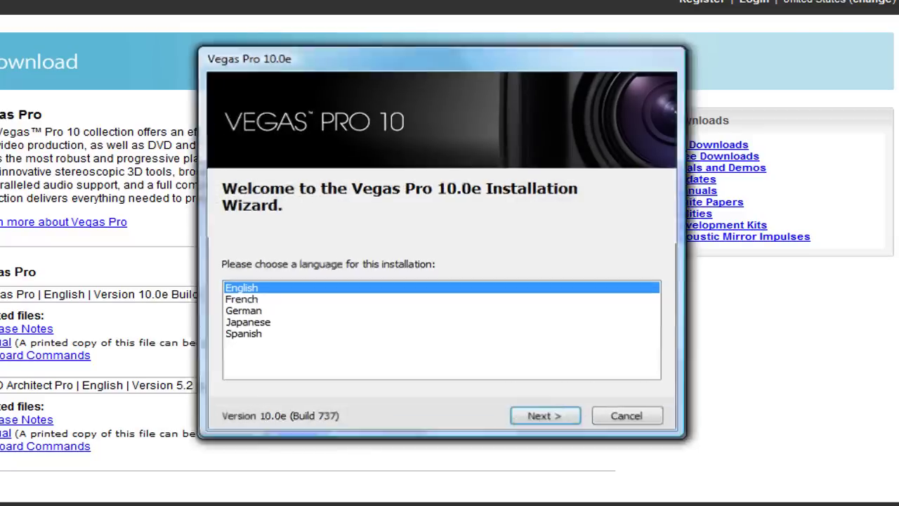
left_click(627, 416)
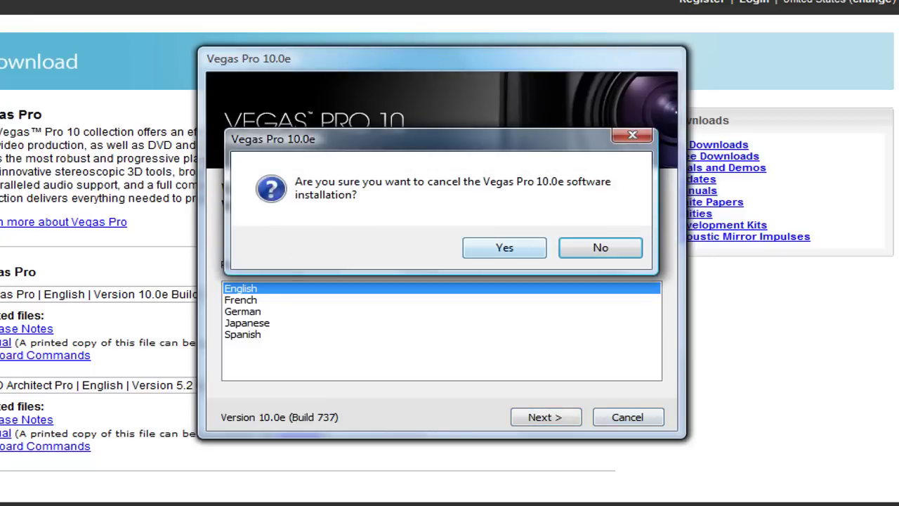
key("Return")
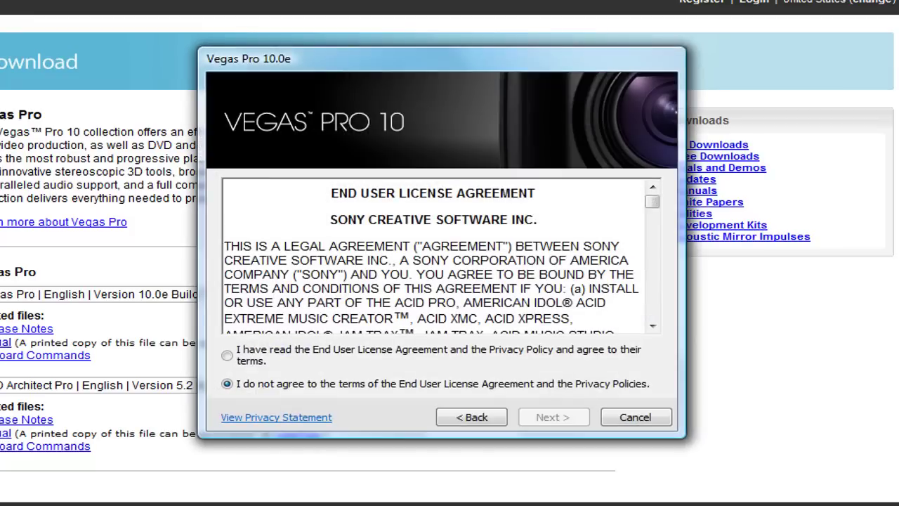
- Agree to the license terms, install Vegas Pro 10.0e to C:\Program Files\Sony\Vegas Pro 10.0\ and finish the wizard
left_click(227, 355)
left_click(553, 417)
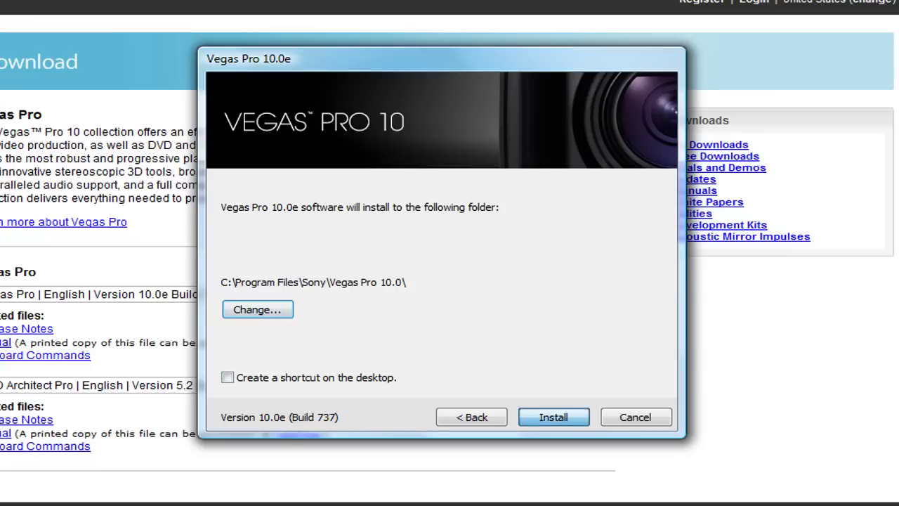
left_click(553, 417)
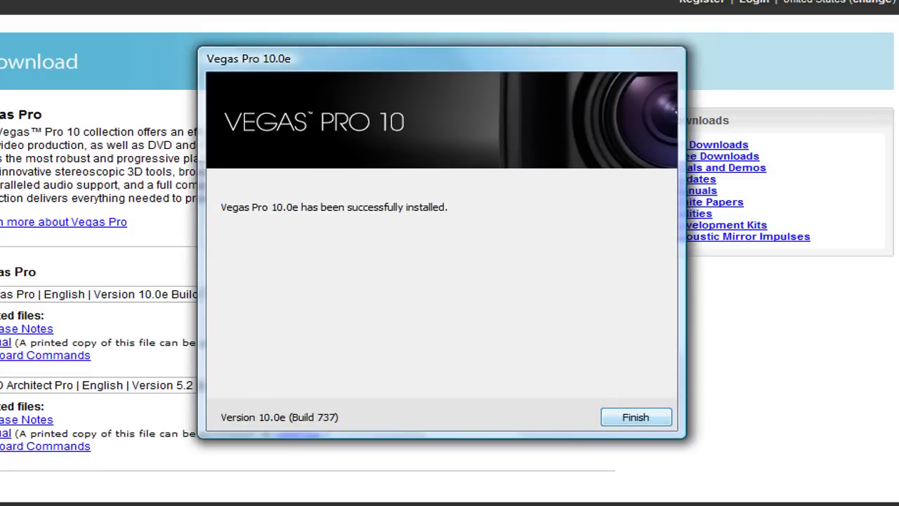
key("Return")
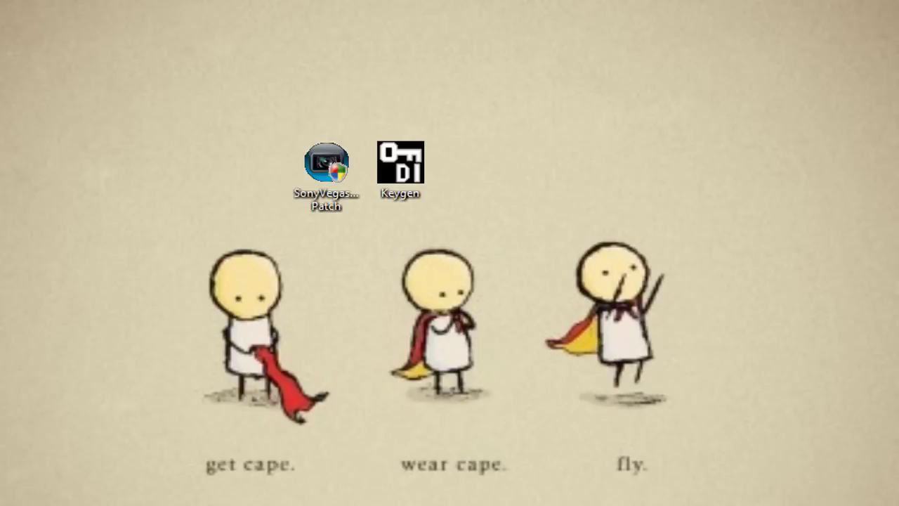
- Launch SonyVegasPro Patch from the desktop and reposition its window
left_click(327, 172)
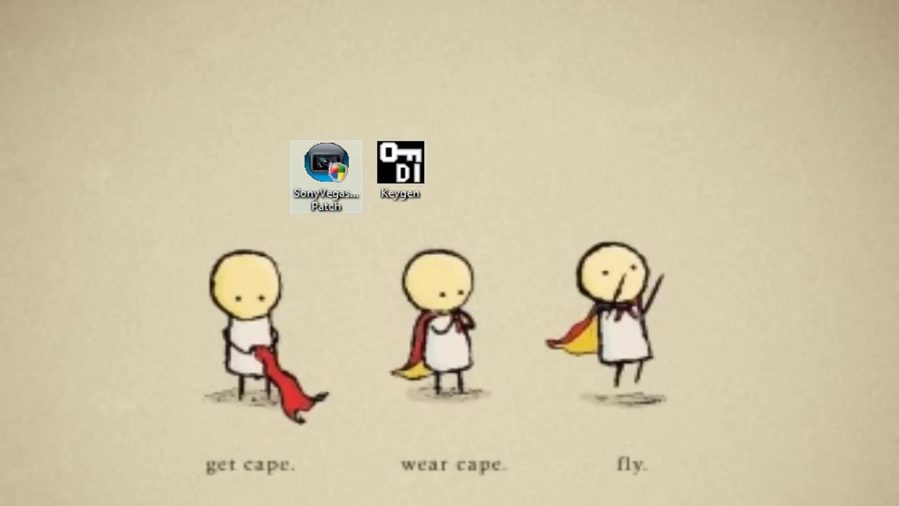
left_click(325, 172)
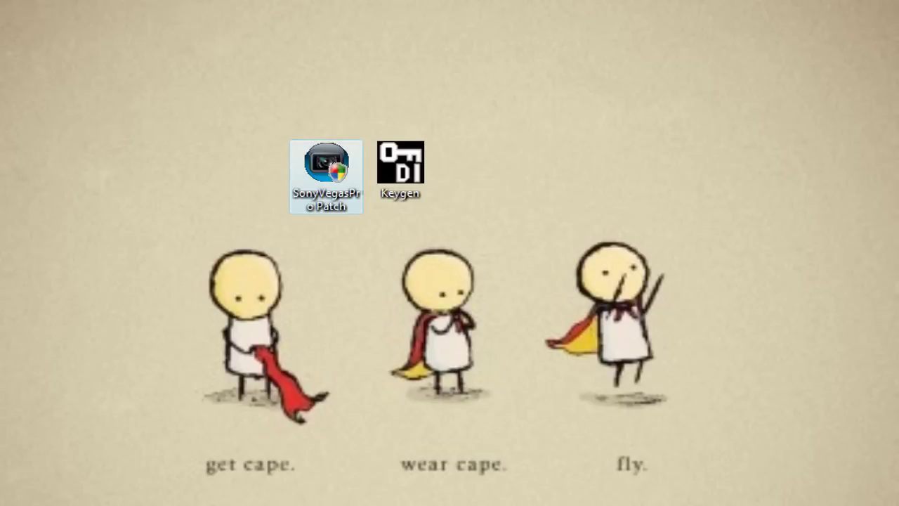
left_click(351, 246)
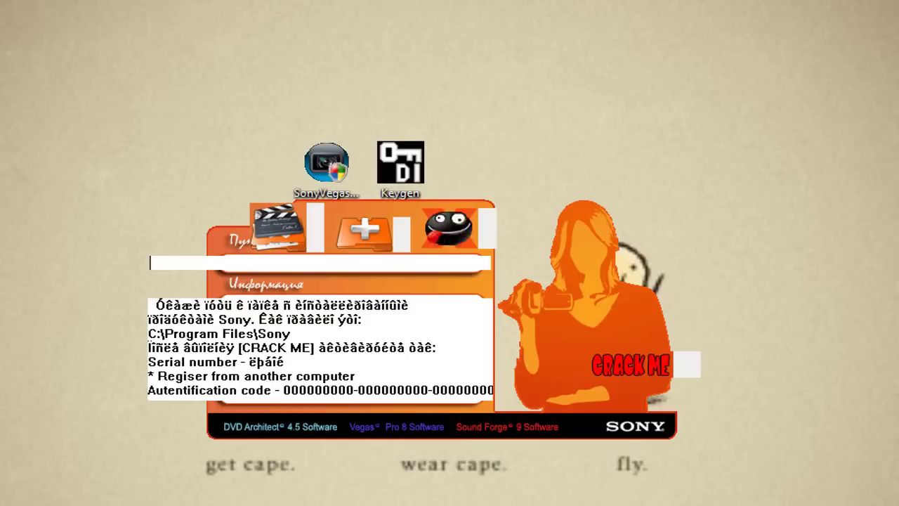
left_click_drag(450, 283, 733, 166)
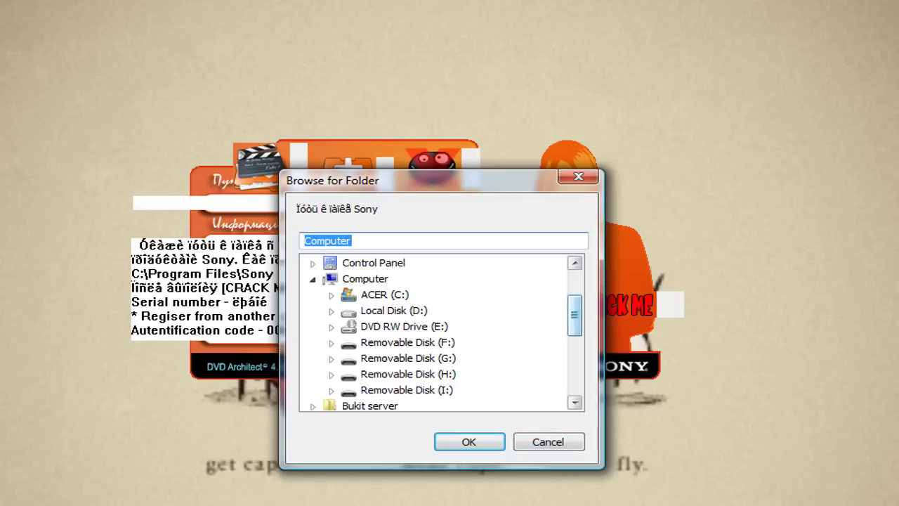
- Select the C:\Program Files\Sony\Vegas Pro 10.0 folder as the patcher's target
left_click(385, 295)
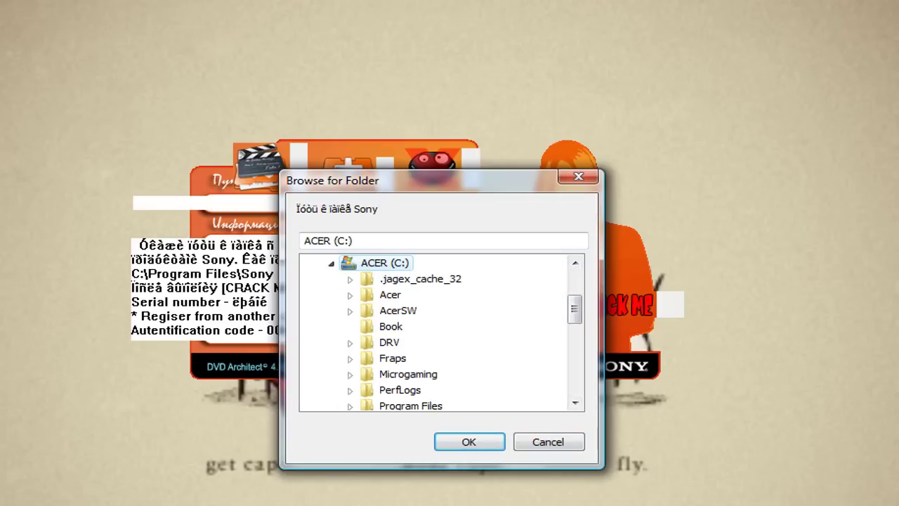
scroll(441, 332, "down", 1)
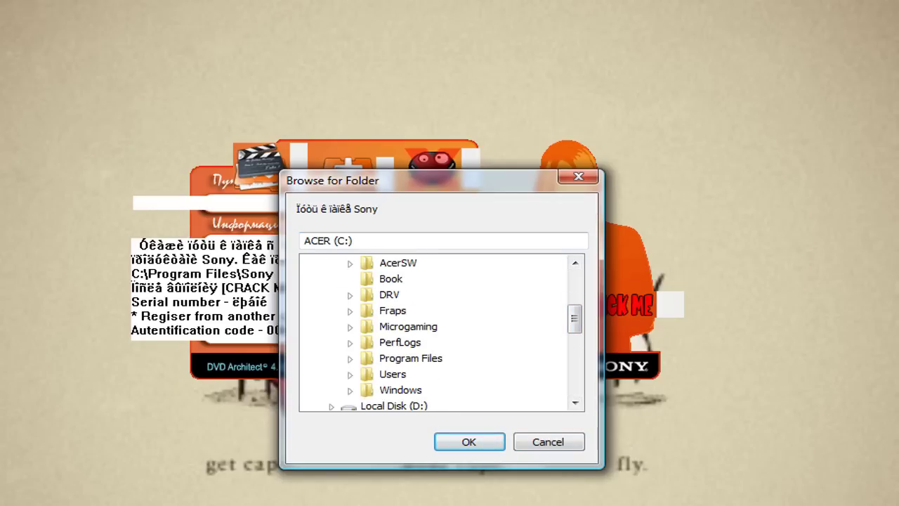
scroll(441, 332, "up", 3)
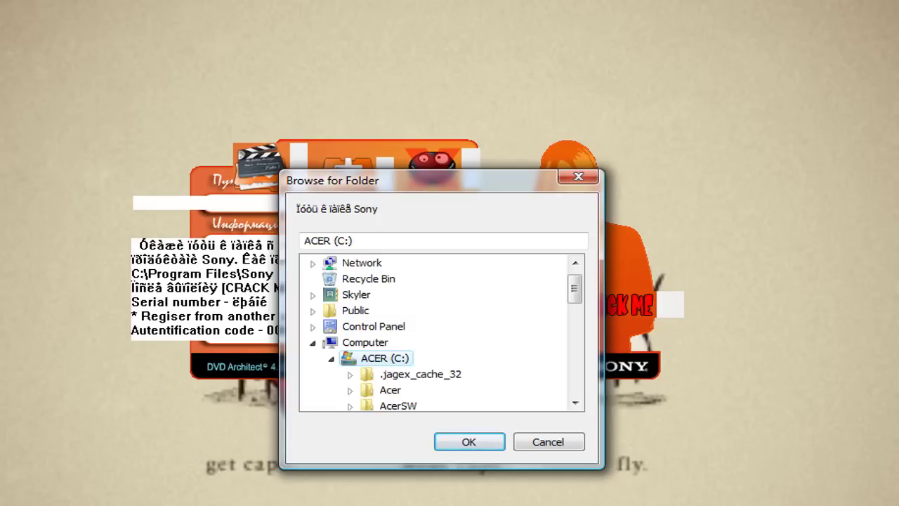
scroll(441, 332, "down", 2)
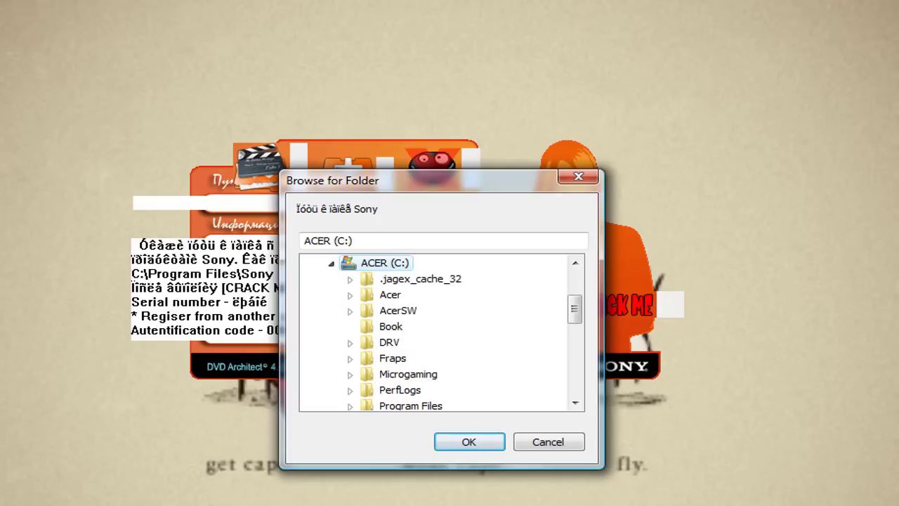
scroll(441, 332, "up", 1)
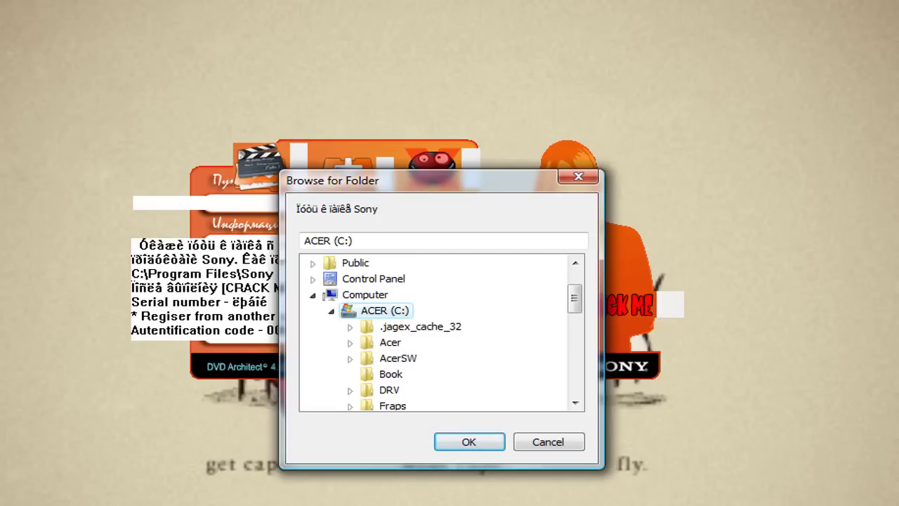
scroll(441, 333, "down", 2)
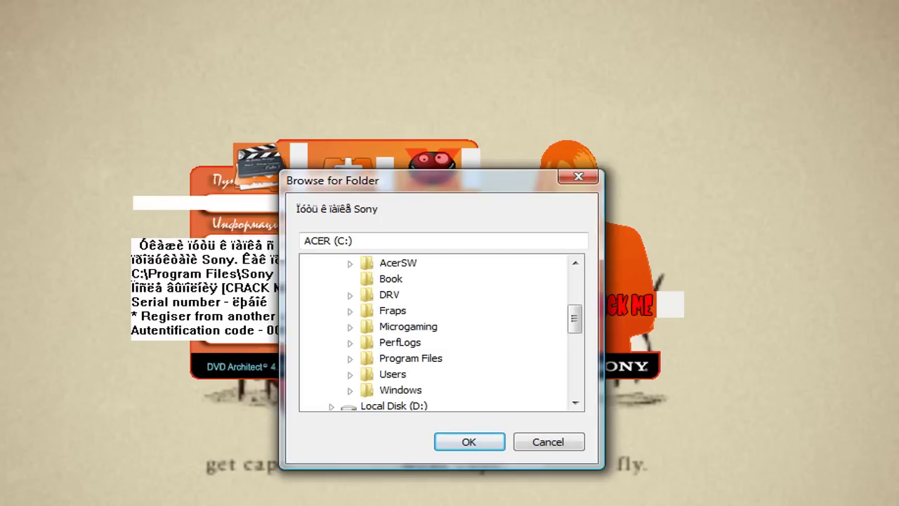
left_click(411, 359)
scroll(411, 358, "down", 4)
scroll(441, 327, "down", 6)
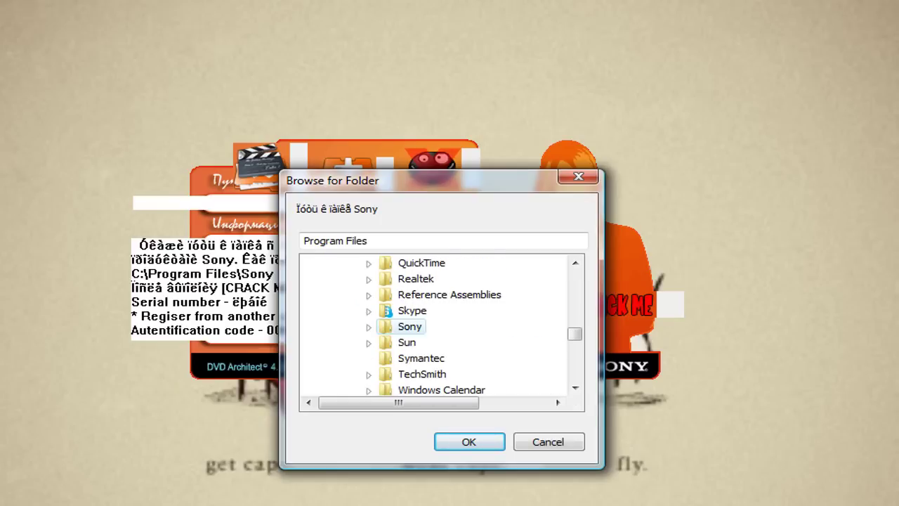
left_click(410, 326)
left_click(452, 358)
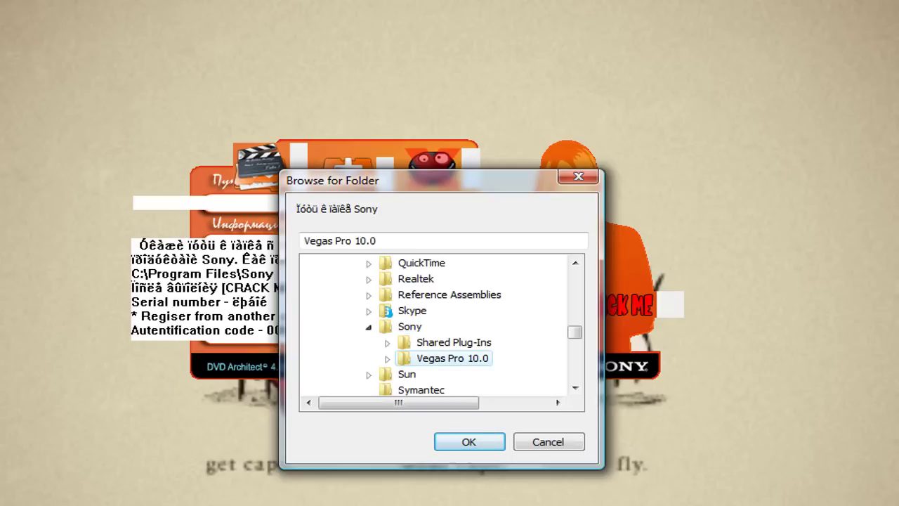
left_click(469, 441)
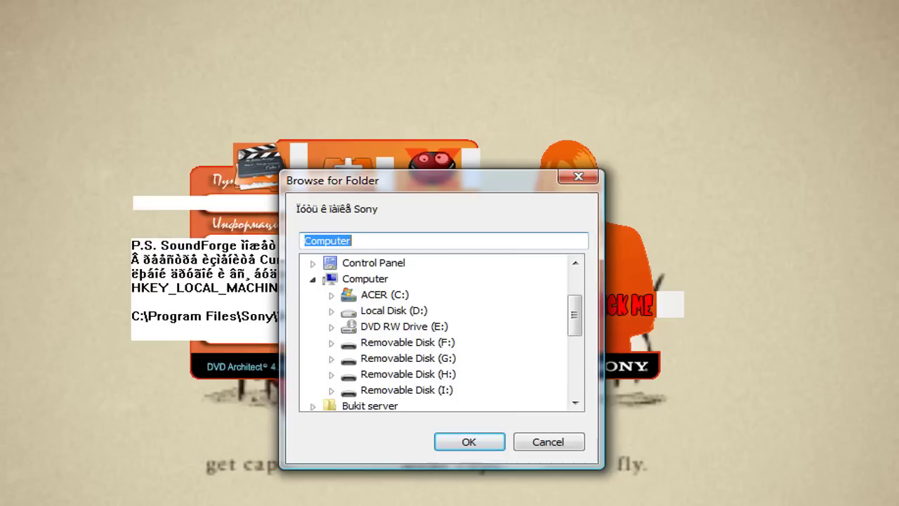
- Browse again in the patcher and add the Vegas Pro 10.0 folder under Program Files\Sony a second time
left_click_drag(575, 320, 575, 291)
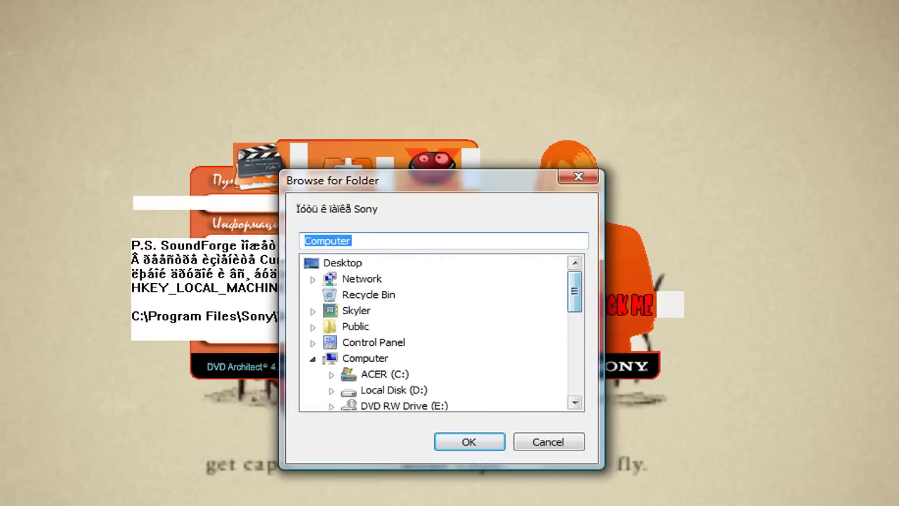
left_click(385, 374)
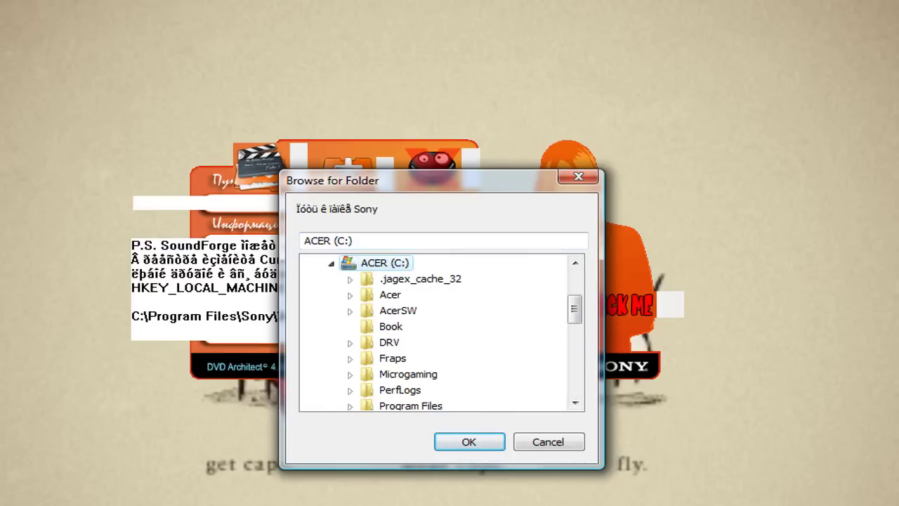
scroll(384, 375, "down", 2)
scroll(404, 358, "up", 1)
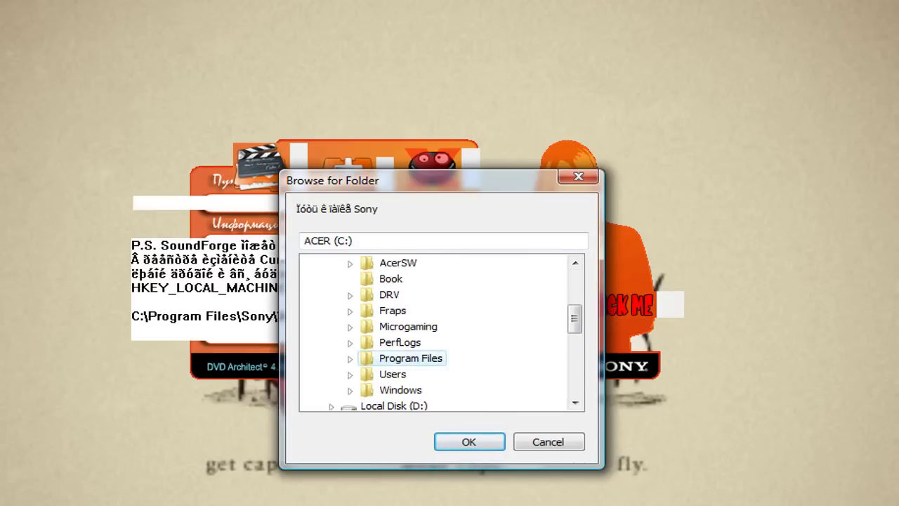
left_click(410, 358)
scroll(410, 358, "down", 1)
scroll(410, 358, "down", 9)
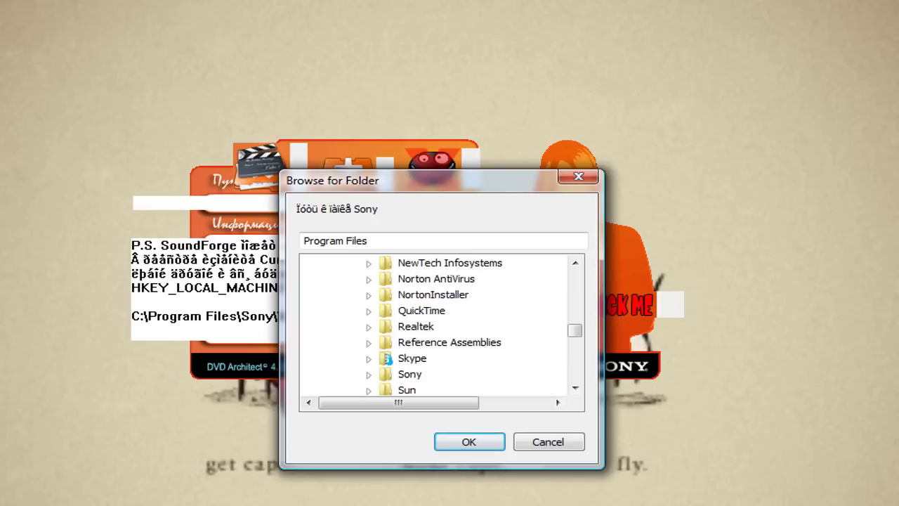
left_click(410, 373)
left_click(451, 373)
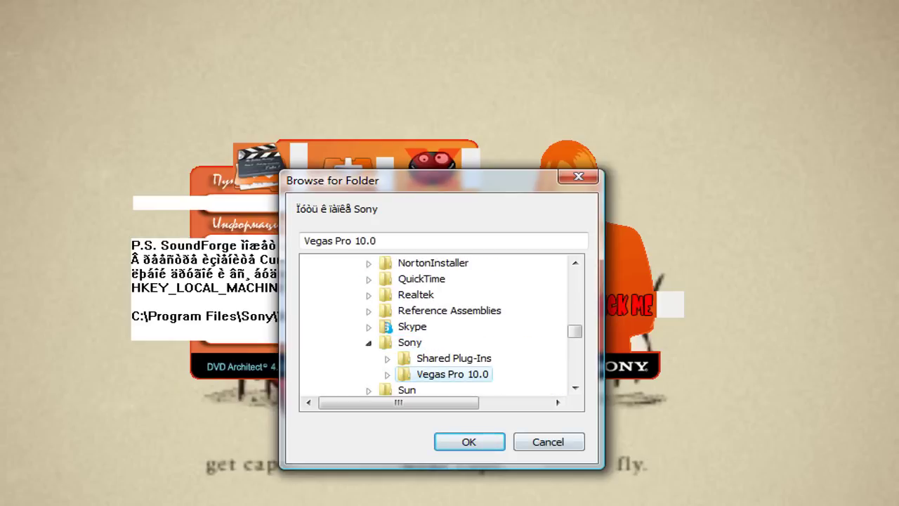
left_click(469, 441)
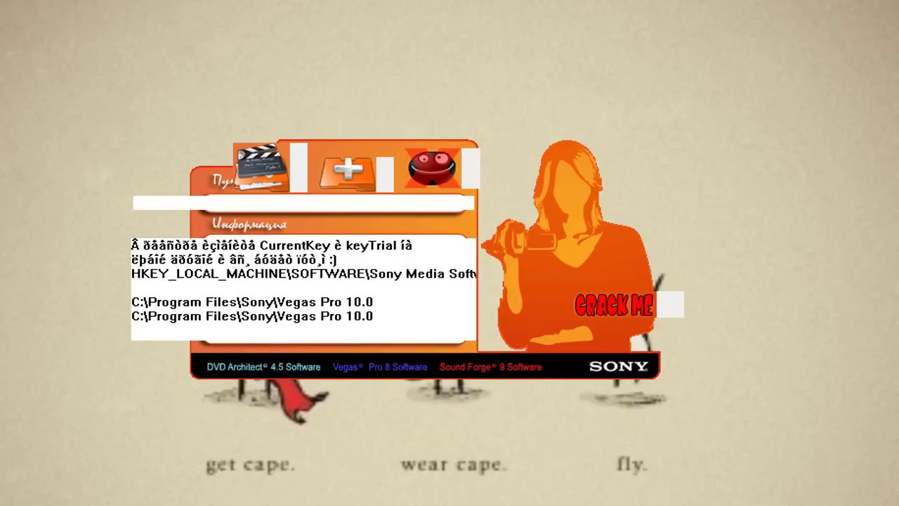
- Run the patch on the selected Vegas Pro 10.0 folder and close the patcher
left_click(614, 305)
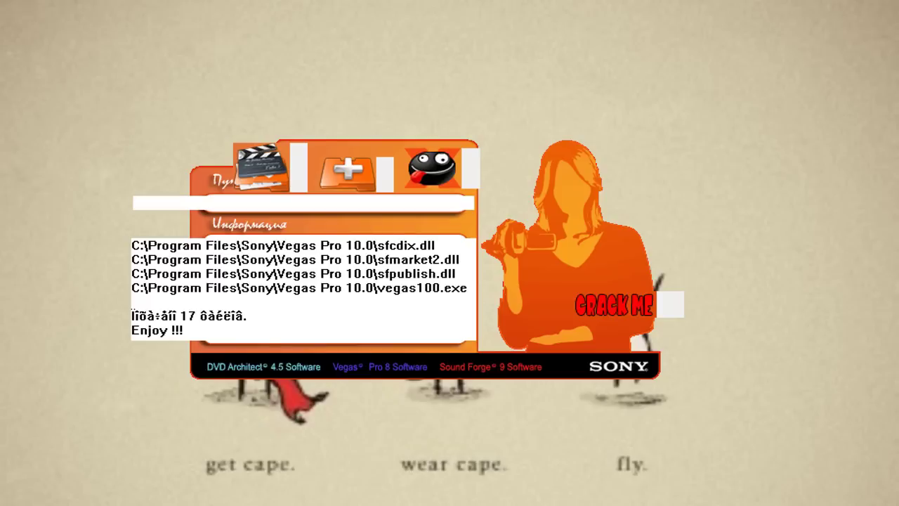
left_click(429, 169)
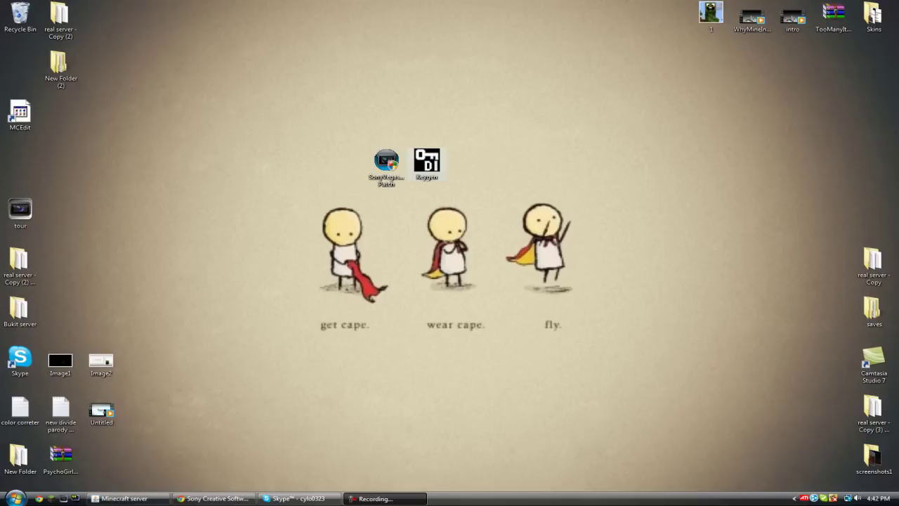
- Open Keygen from the desktop past its intro notice and launch Vegas Pro 10.0
double_click(427, 163)
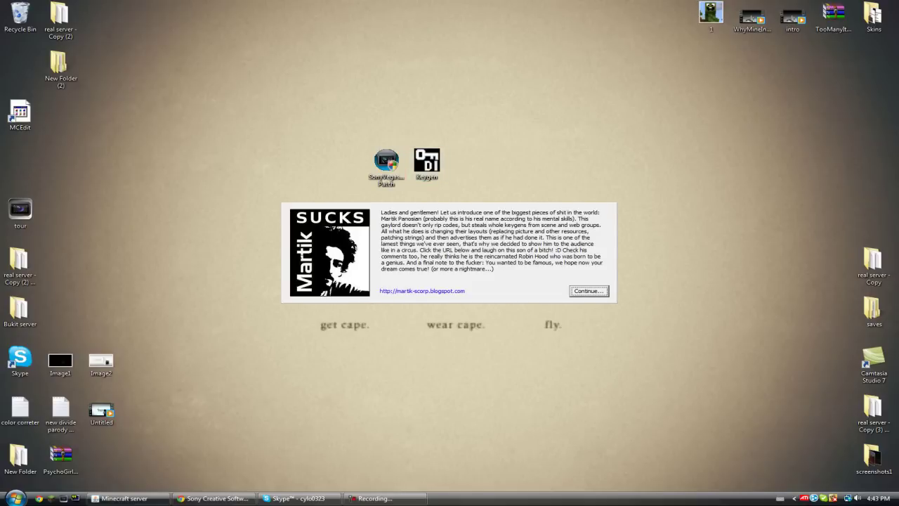
key("Return")
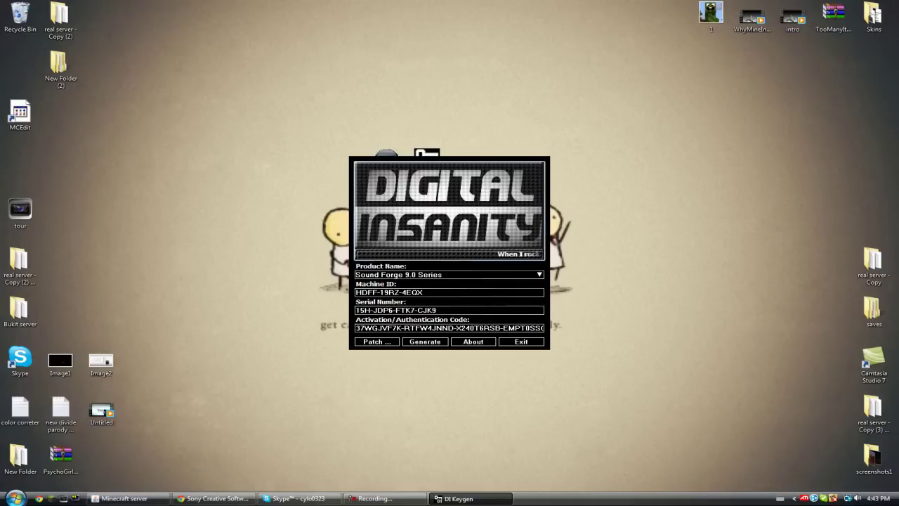
left_click(15, 498)
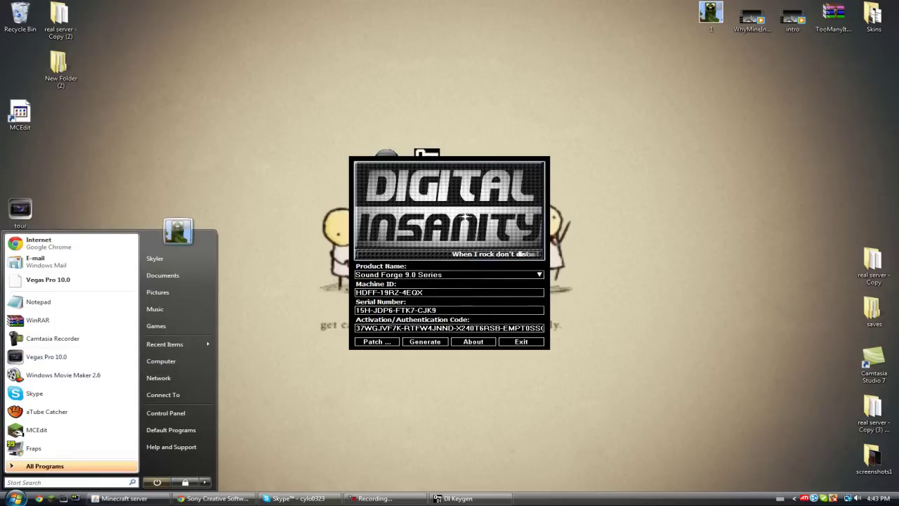
type("veg")
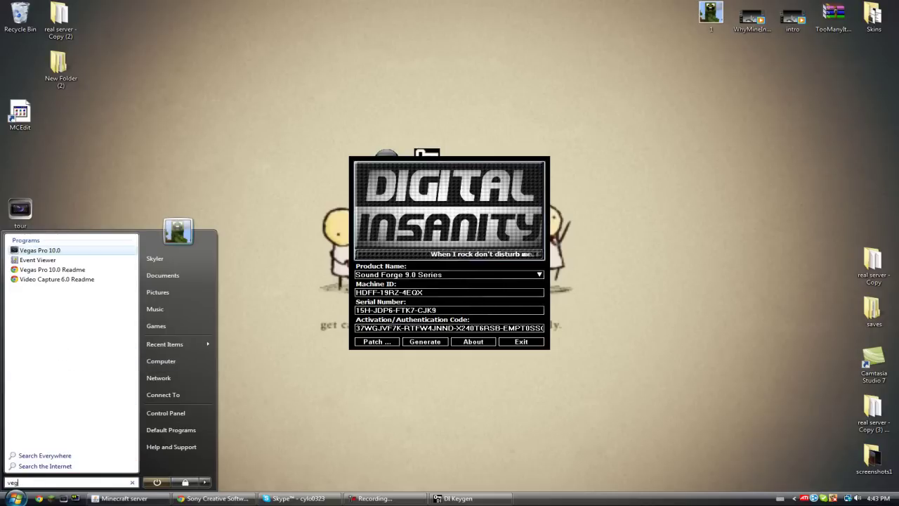
key("Return")
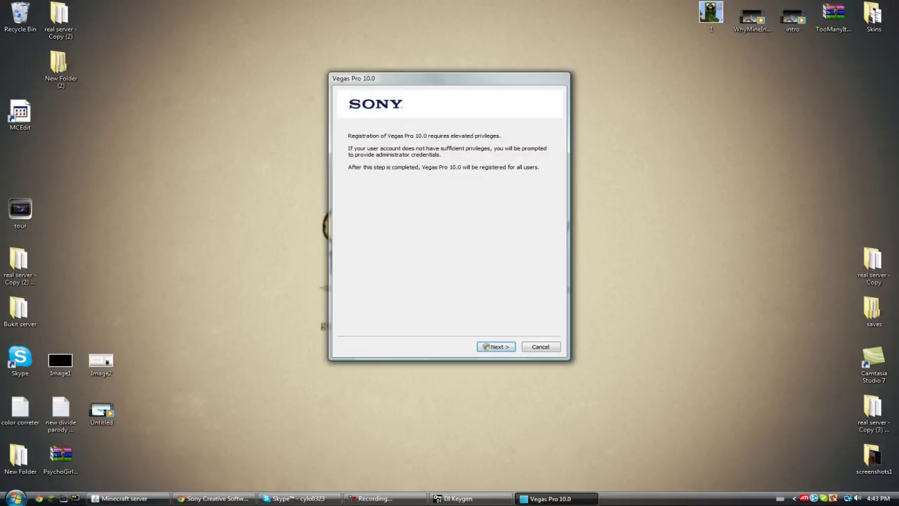
- Continue past the elevated-privileges notice and place the Vegas Pro 10.0 registration window beside the Keygen window
left_click_drag(449, 78, 716, 70)
left_click(762, 338)
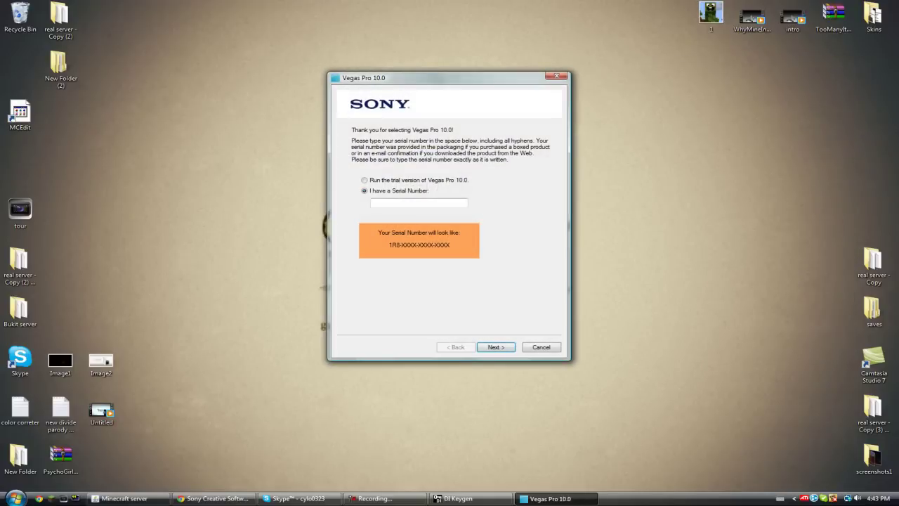
left_click_drag(450, 78, 701, 97)
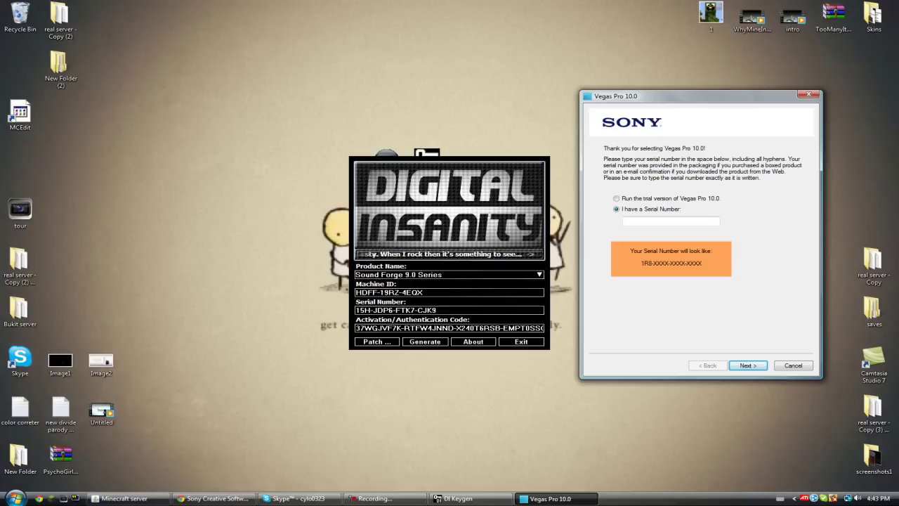
- Set the Keygen product to Vegas Pro 9.0 (32 and 64 bit) Series and generate a new set of codes
left_click(539, 275)
left_click(539, 274)
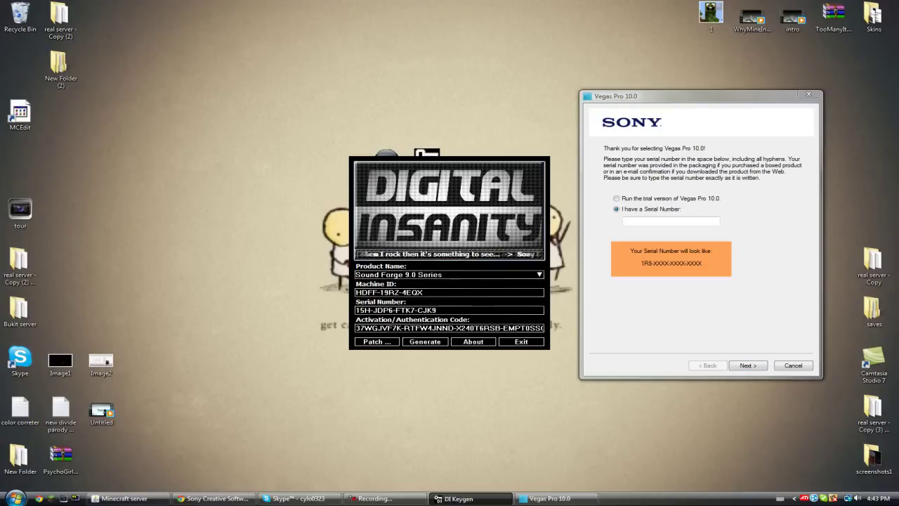
left_click(450, 274)
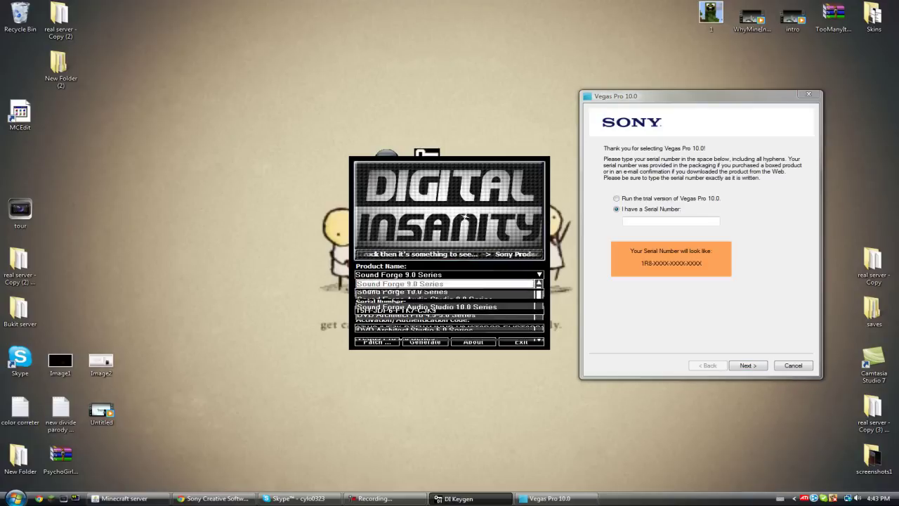
scroll(445, 310, "down", 1)
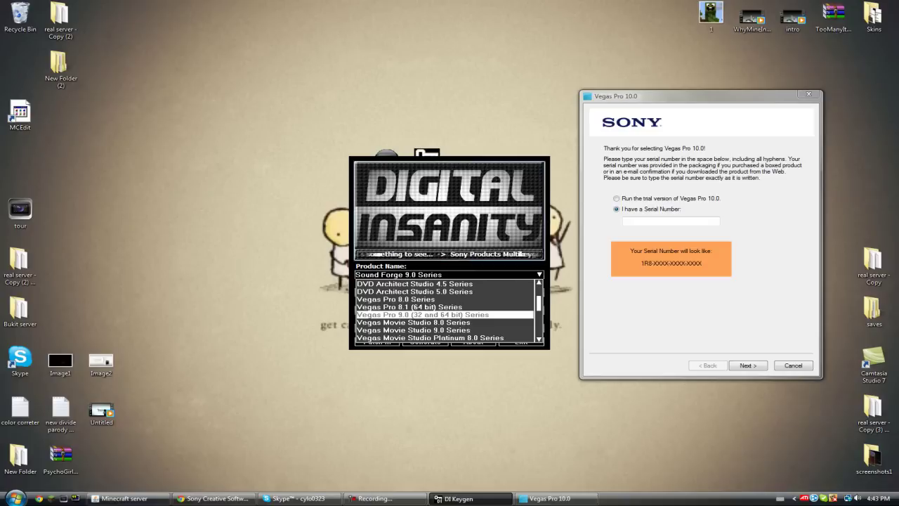
key("Return")
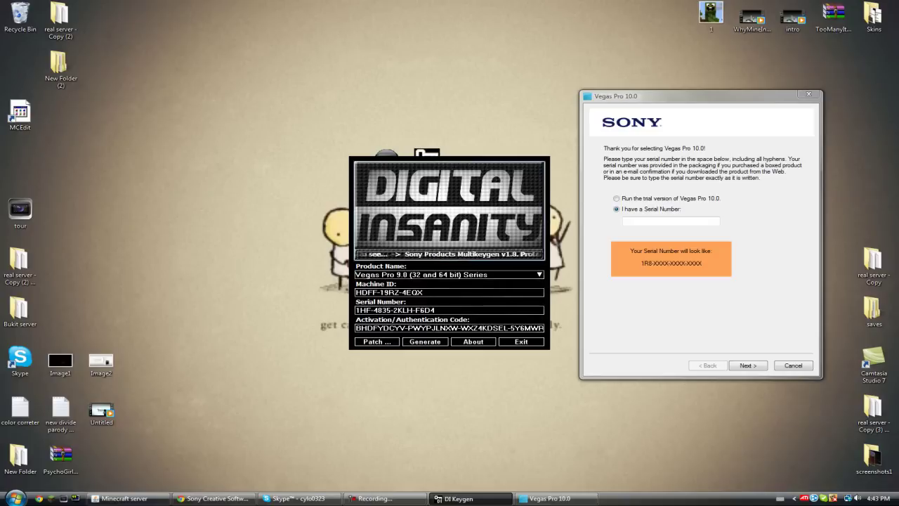
left_click(425, 341)
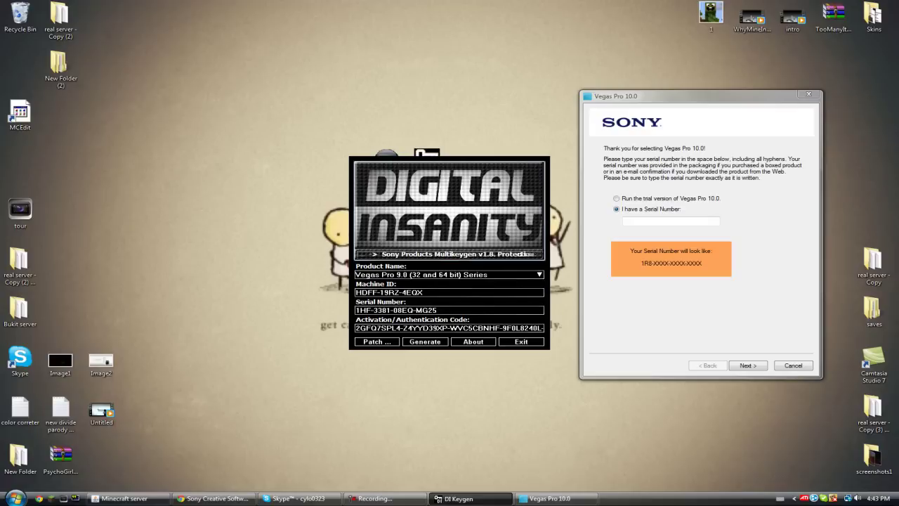
- Copy the serial number from Keygen into the serial number field of the Vegas Pro 10.0 registration window
left_click_drag(437, 310, 356, 310)
right_click(373, 312)
left_click(398, 345)
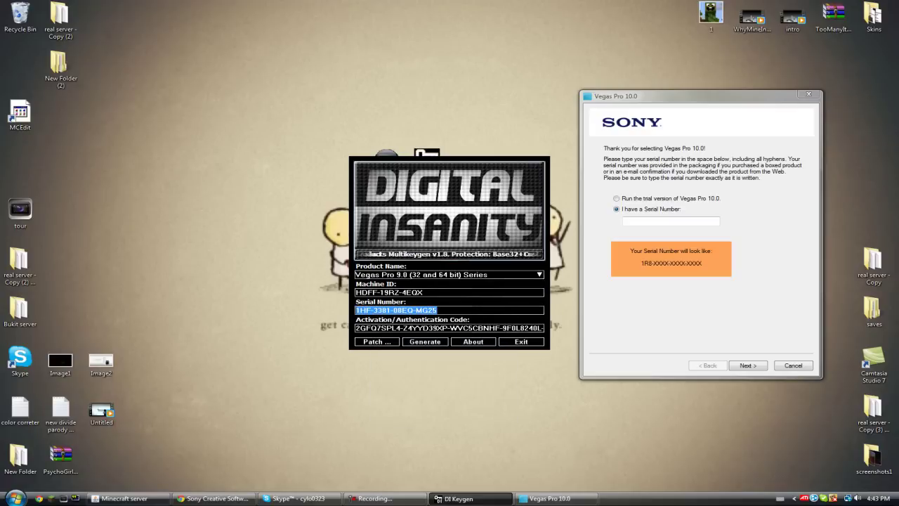
right_click(641, 221)
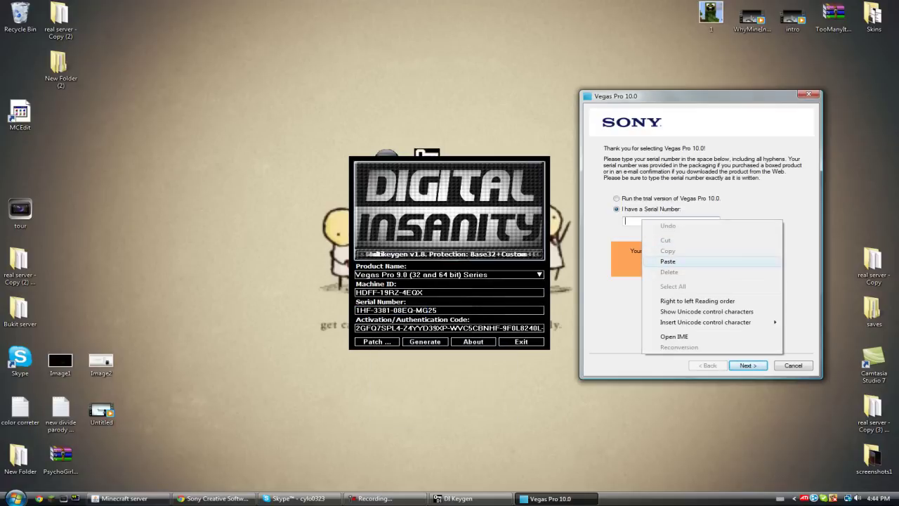
left_click(668, 261)
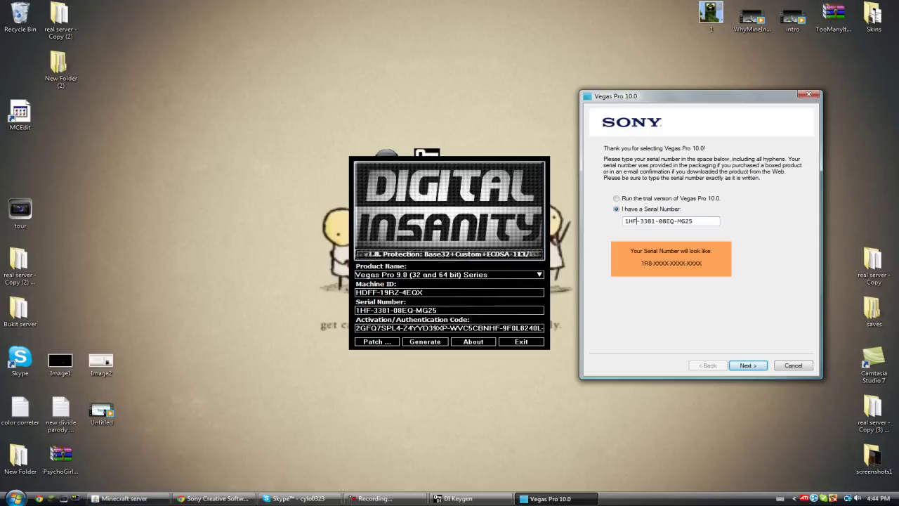
- Edit the serial number's prefix to match the format shown in the registration window and continue
key("BackSpace")
key("BackSpace")
type("R")
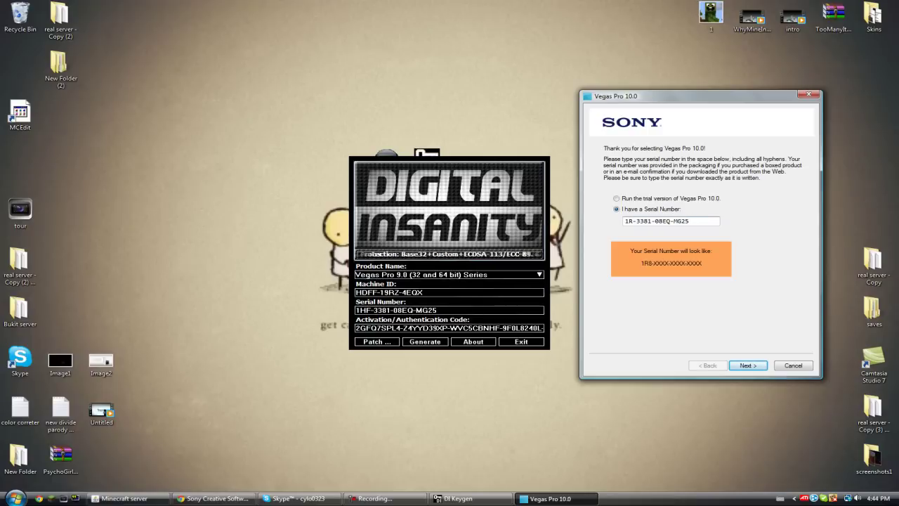
type("8")
left_click(748, 366)
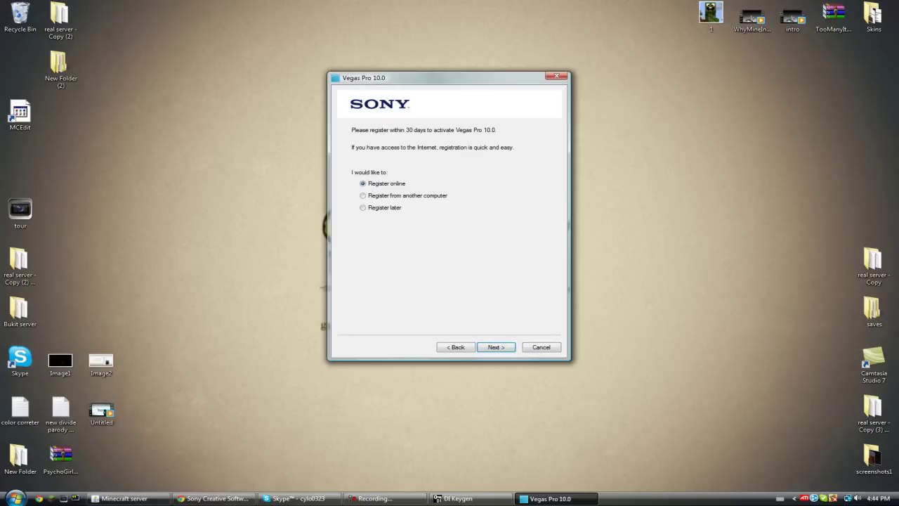
- Choose to register from another computer and continue past the instructions to the registration information page
left_click_drag(421, 77, 686, 83)
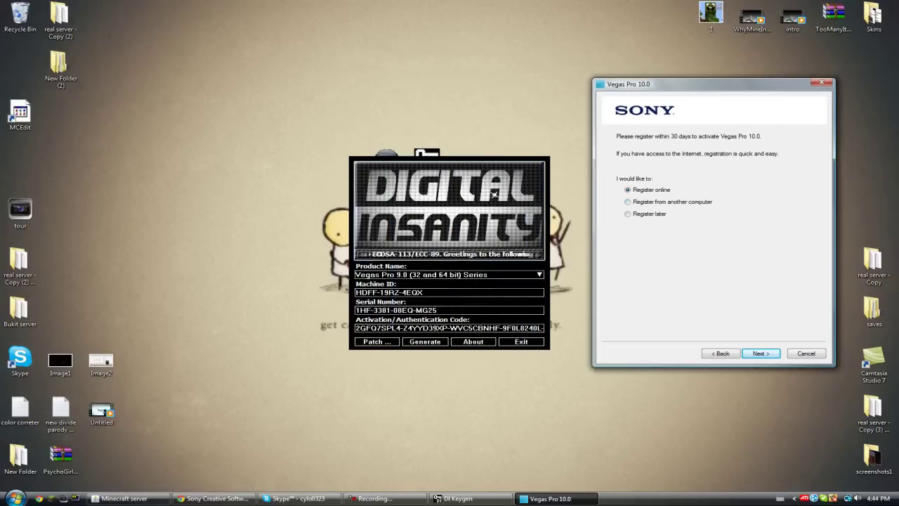
left_click(628, 202)
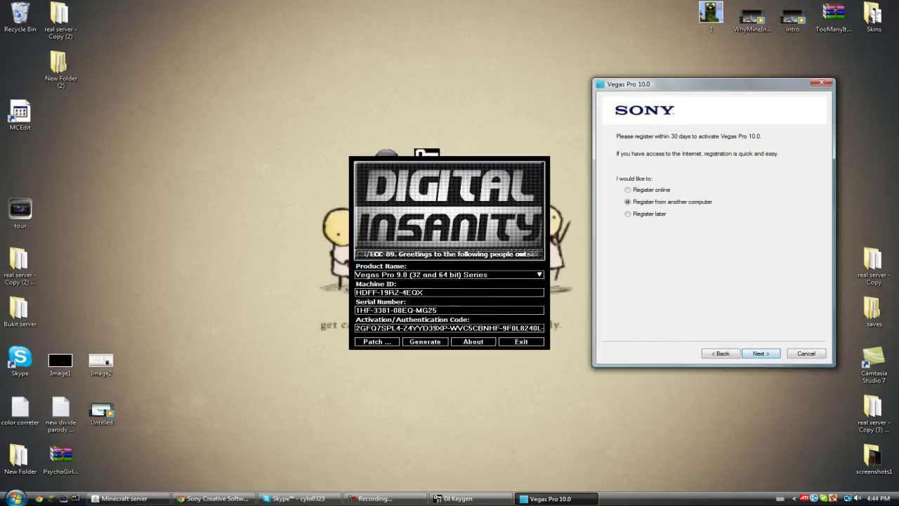
left_click(760, 353)
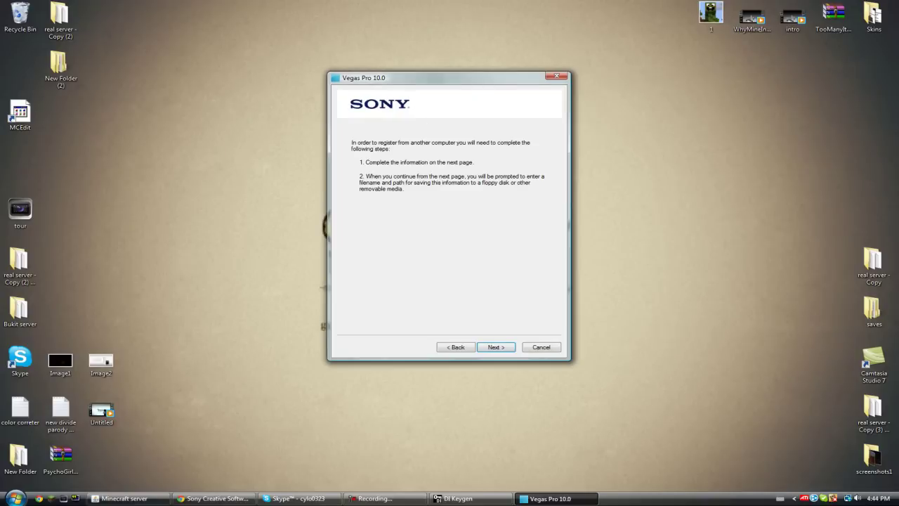
key("Return")
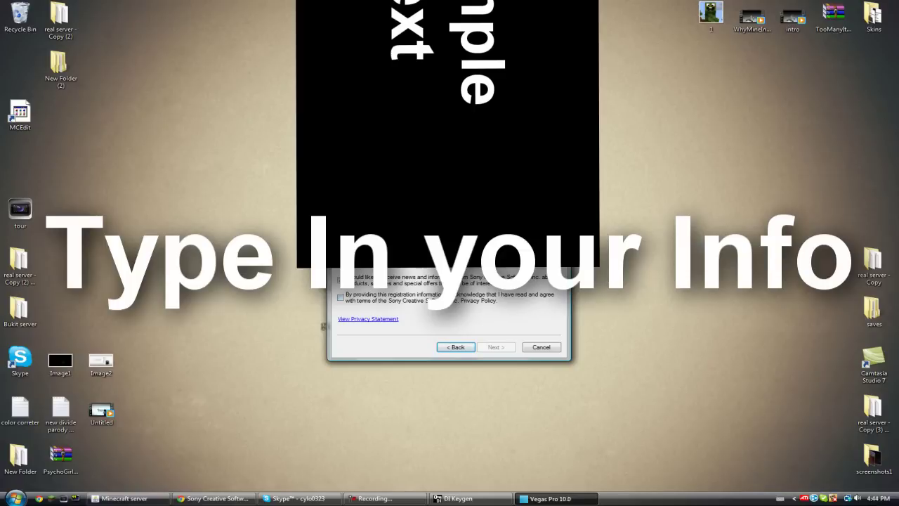
- Accept the privacy policy acknowledgement and save the registration file as Register Vegas Pro in Documents, replacing the existing file
left_click(341, 297)
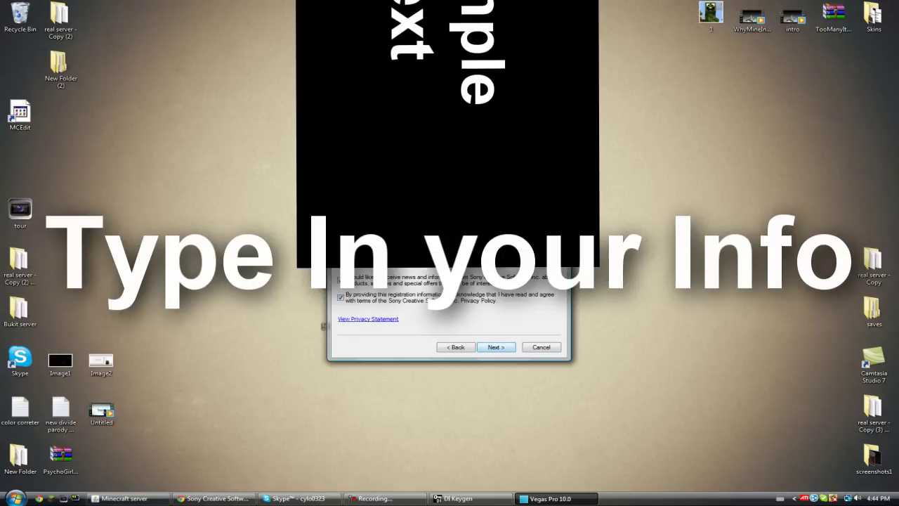
key("Return")
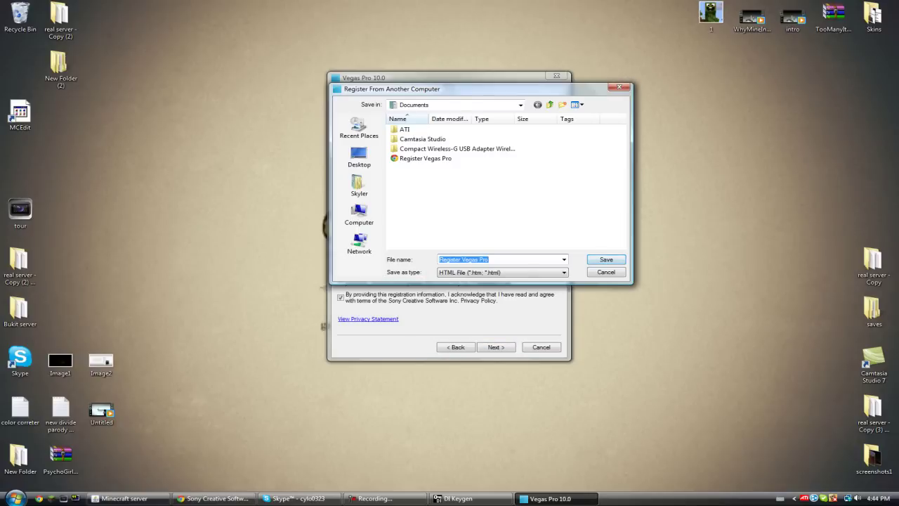
key("Return")
key("Left")
key("Return")
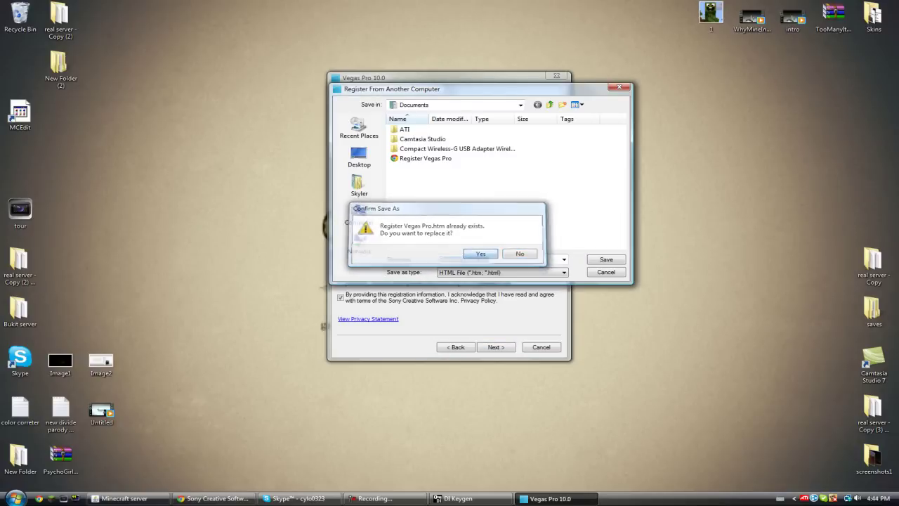
key("Return")
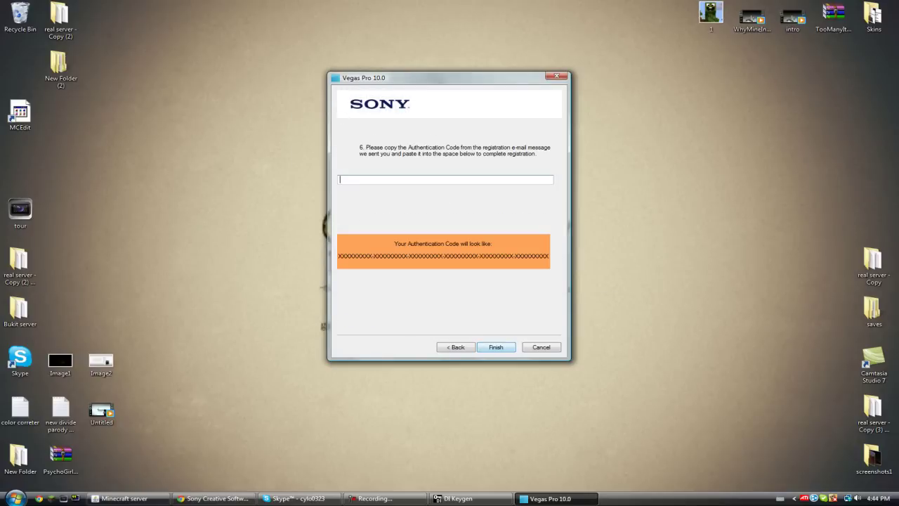
- Copy the authentication code from Keygen into the registration window, finish the registration, and move the Keygen window aside
left_click_drag(450, 77, 694, 84)
left_click(357, 328)
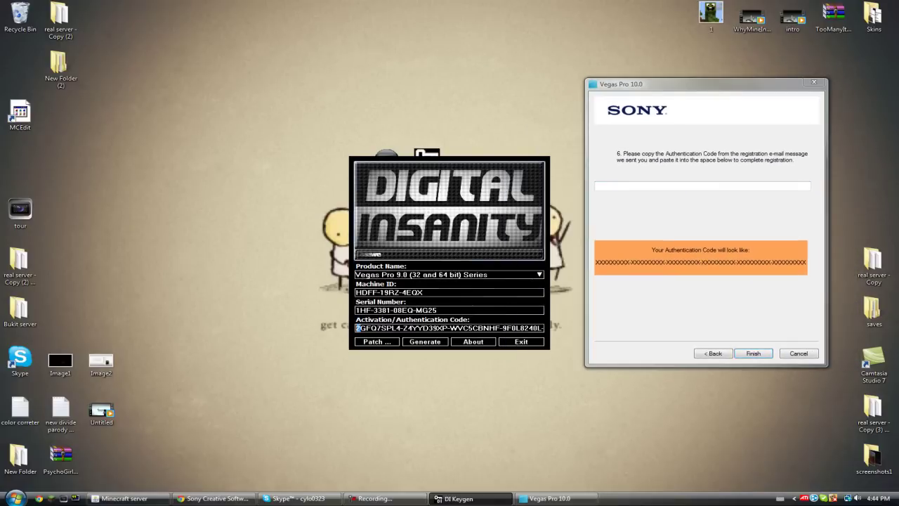
left_click_drag(358, 328, 539, 328)
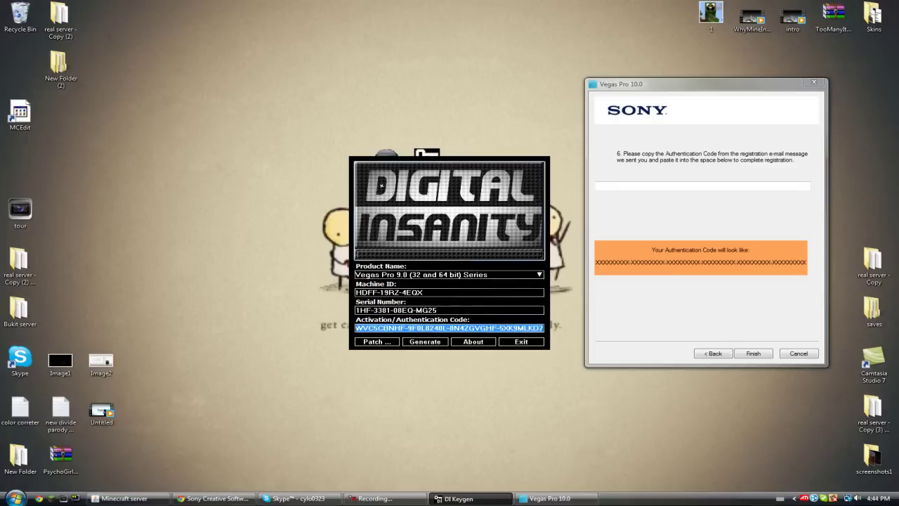
right_click(540, 331)
left_click(565, 362)
left_click(651, 186)
right_click(651, 186)
left_click(672, 233)
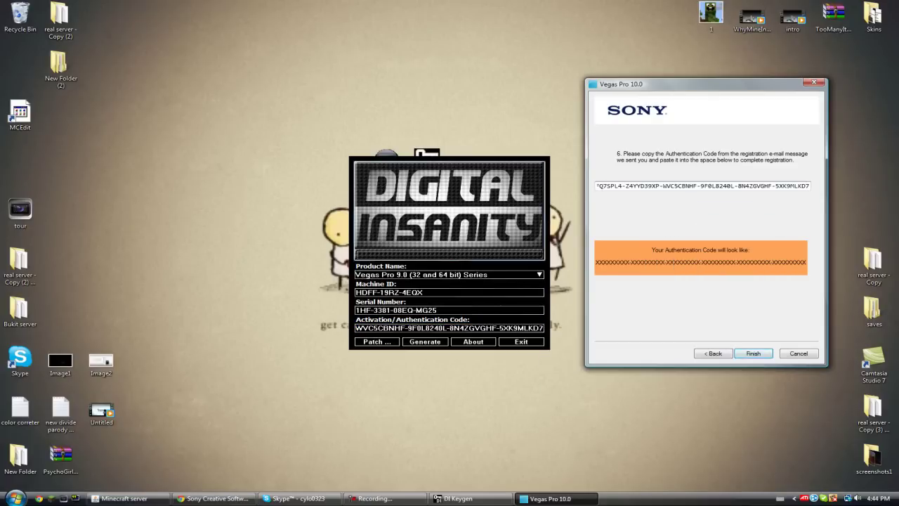
left_click(753, 353)
left_click_drag(533, 170, 827, 241)
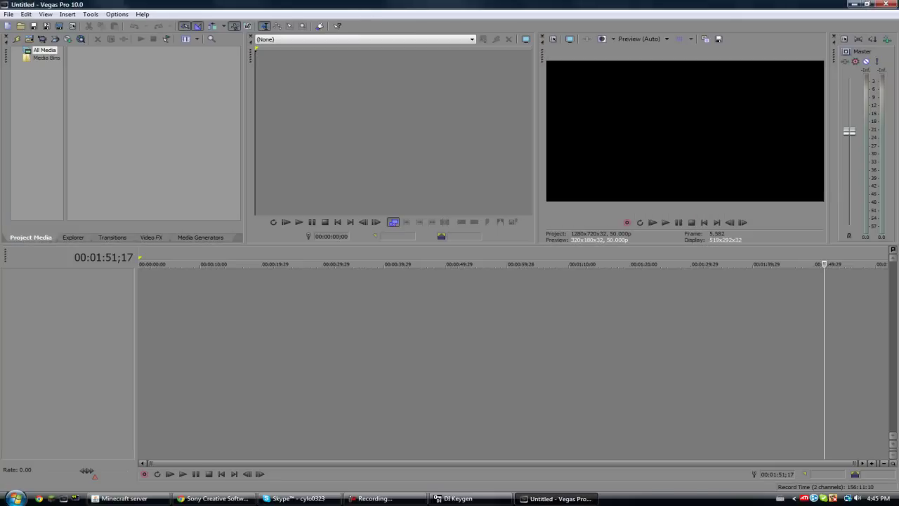
- Place the timeline cursor at 00:00:00;00 in the empty project
left_click(246, 351)
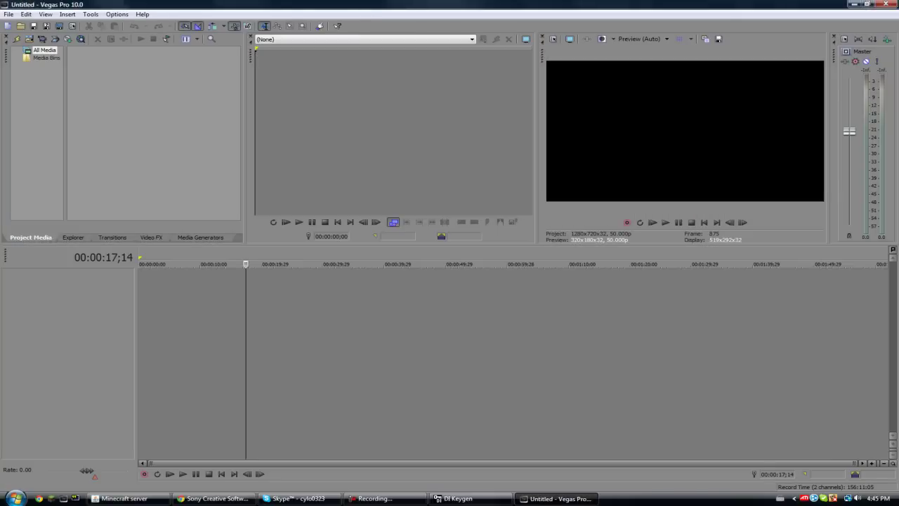
left_click(139, 351)
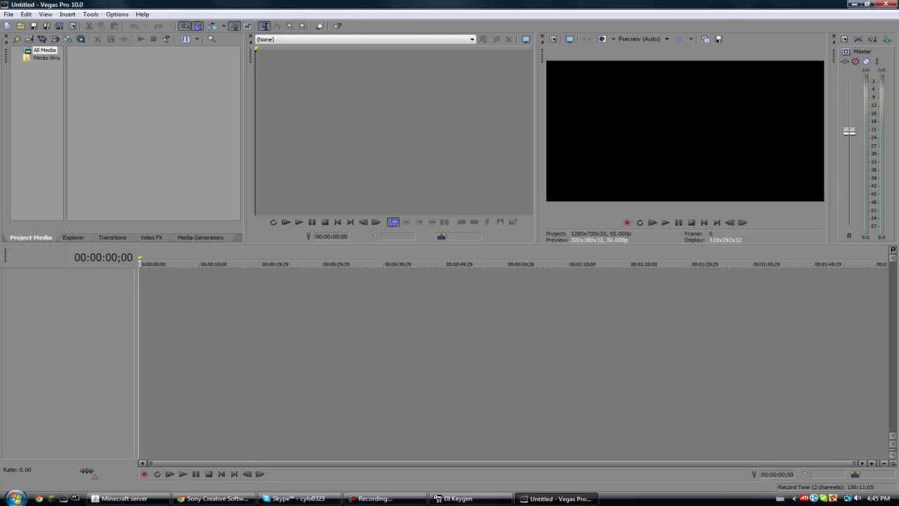
- Minimize Vegas Pro, exit Keygen, and bring the Vegas Pro window back up
left_click(854, 4)
left_click(815, 412)
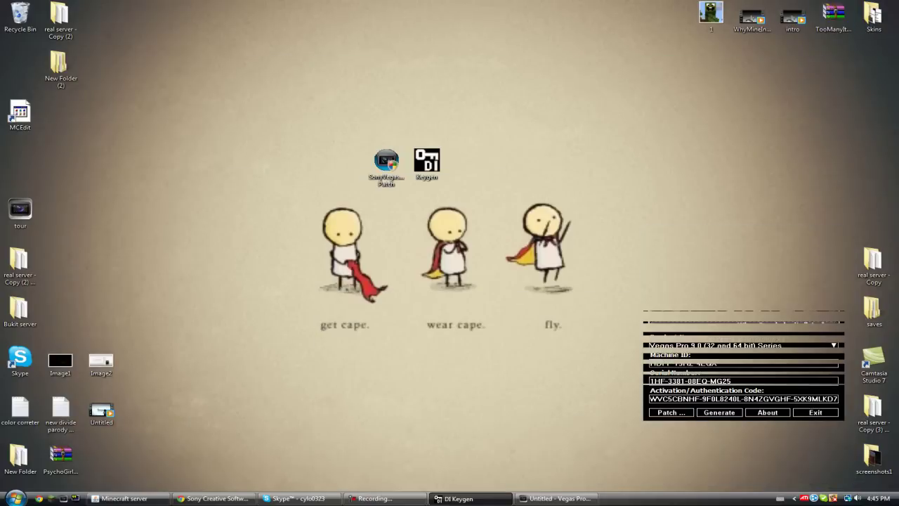
left_click(557, 498)
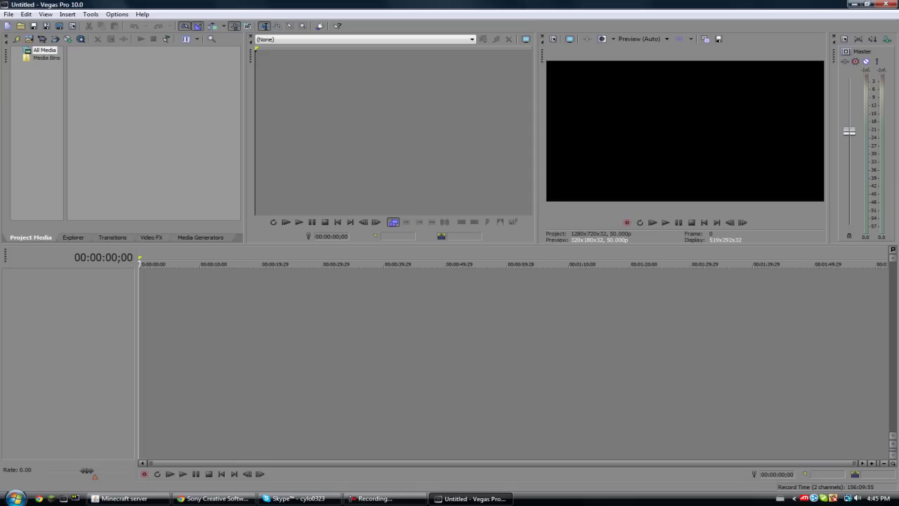